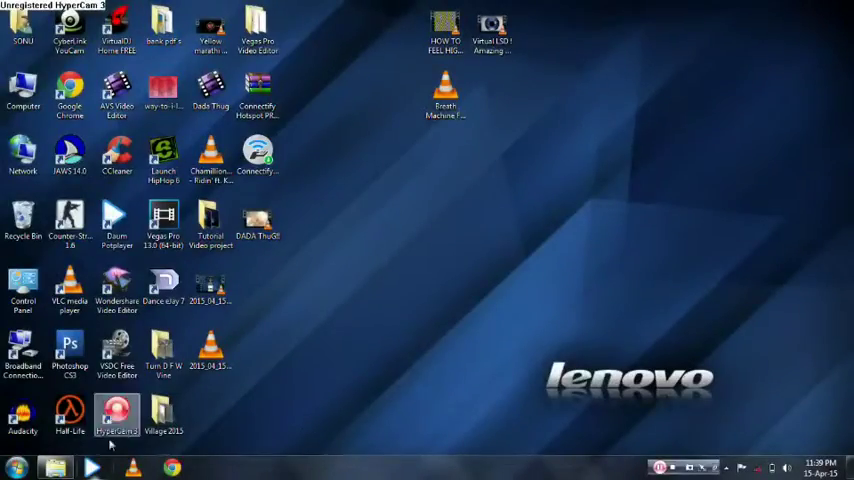
Open the Ruffneck - Skrillex (Full Flex) track from the BEATS folder for playback in VLC.
left_click(55, 467)
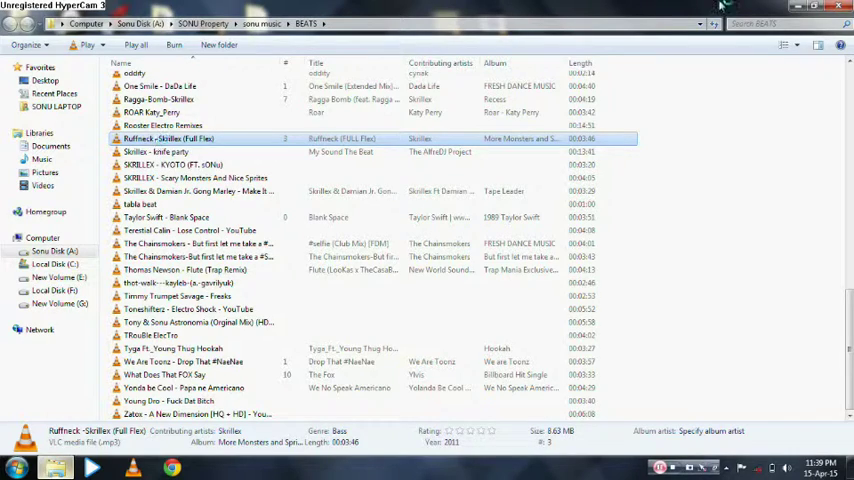
key("alt+F4")
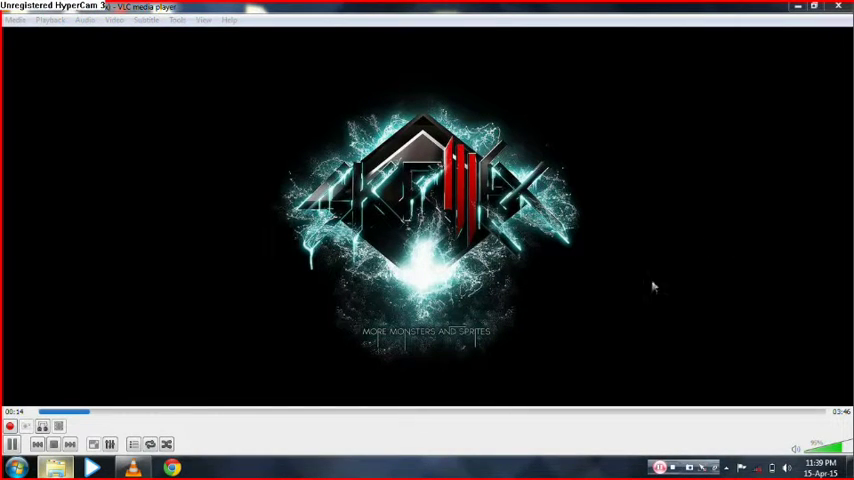
Hold the Ruffneck track paused at 0:16 of its 3:46 length.
key("space")
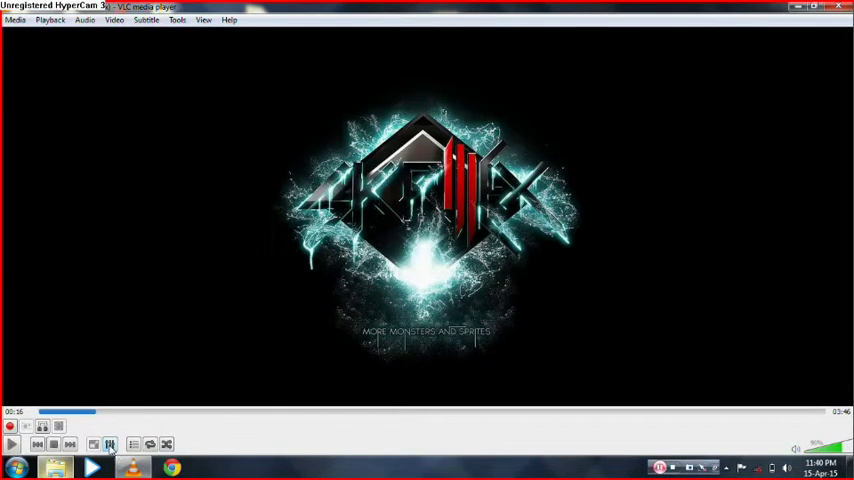
Open the audio effects window and enable the Graphic Equalizer.
left_click(111, 446)
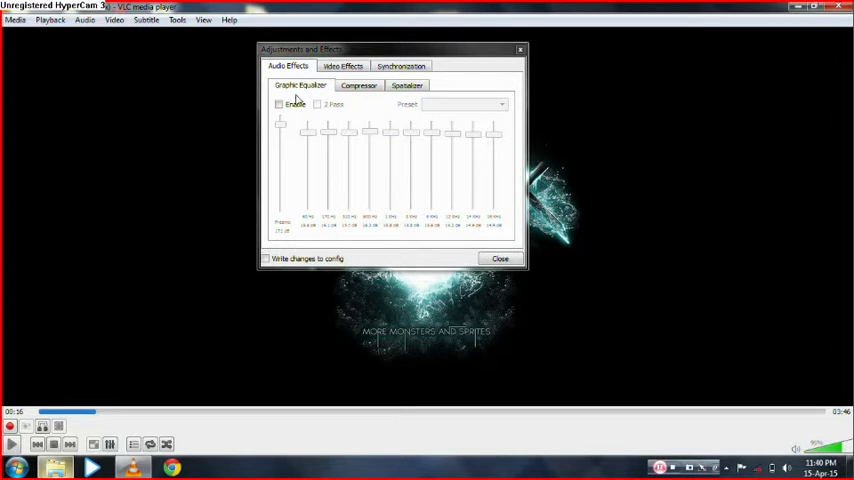
left_click(280, 106)
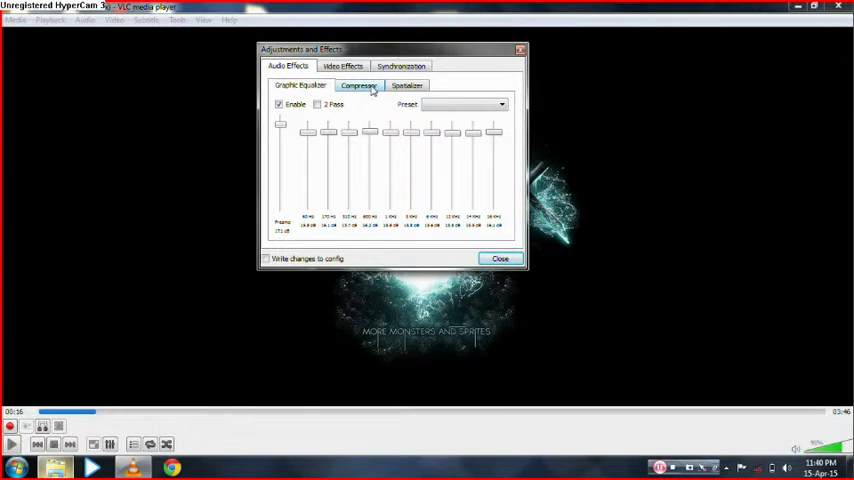
Enable the Compressor on its tab and close the effects window.
left_click(376, 91)
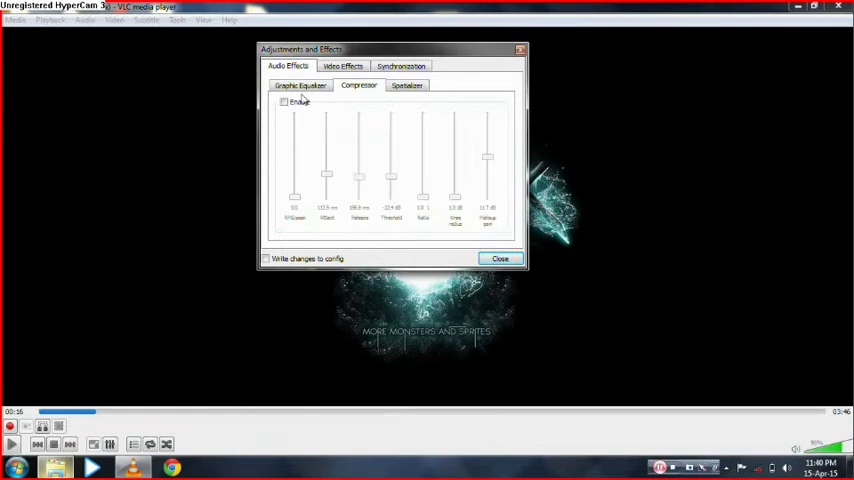
left_click(284, 102)
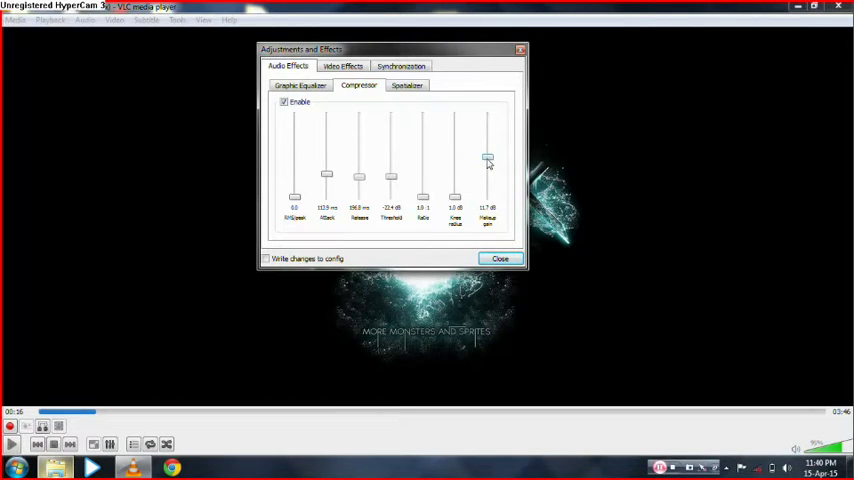
left_click(500, 259)
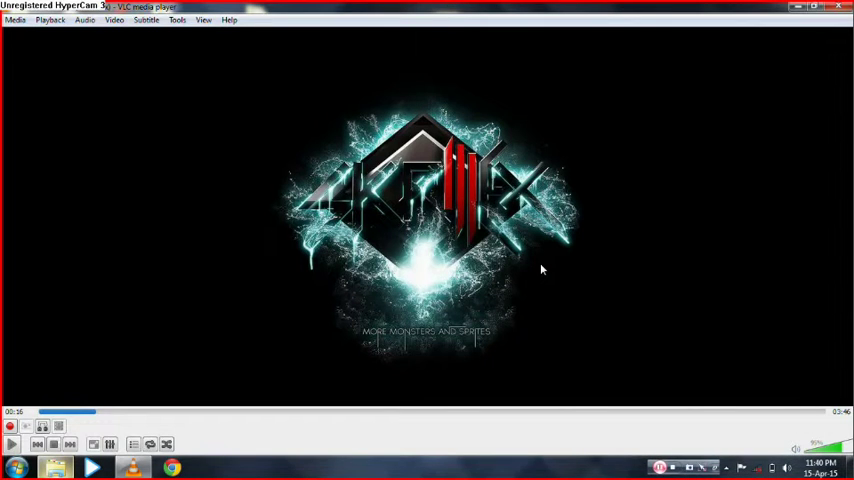
Play the track briefly to hear the effects, then pause at 0:21.
key("space")
key("space")
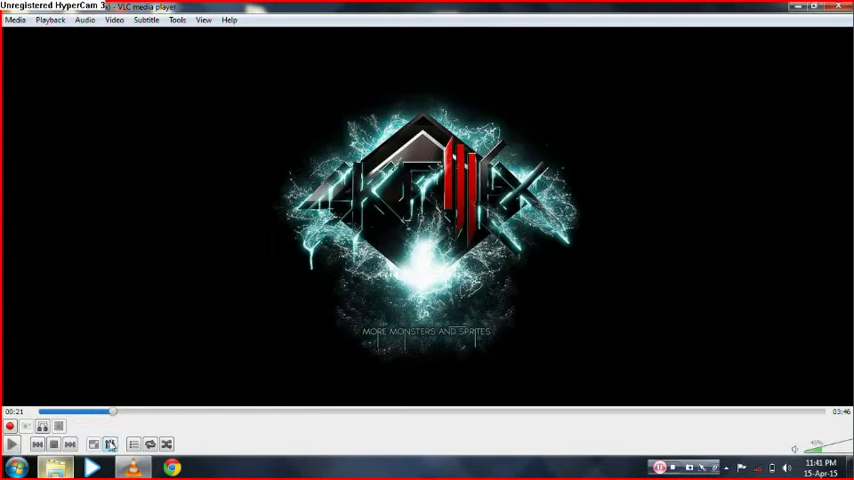
Reopen audio effects, drag compressor makeup gain to 4.5 dB, then disable the compressor.
left_click(110, 443)
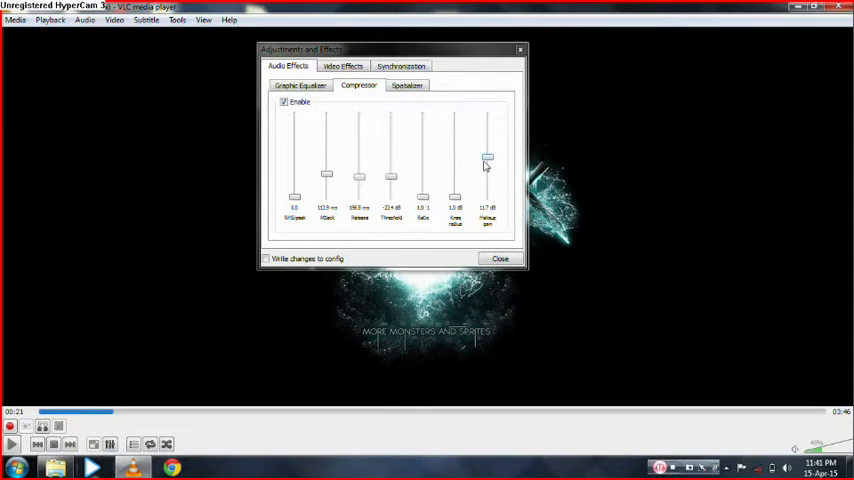
left_click(285, 102)
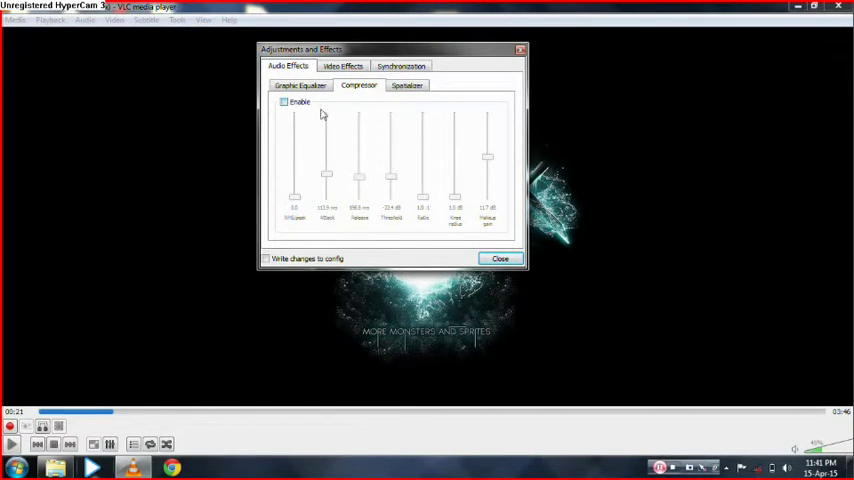
left_click(285, 102)
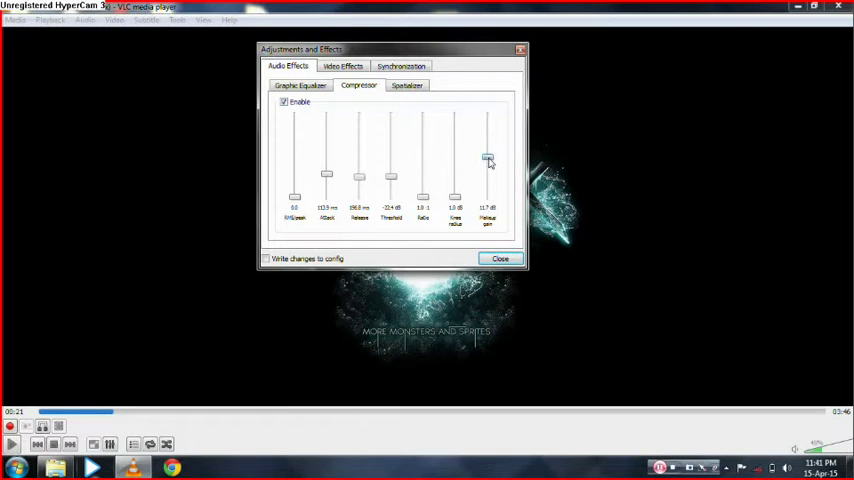
left_click_drag(488, 160, 489, 190)
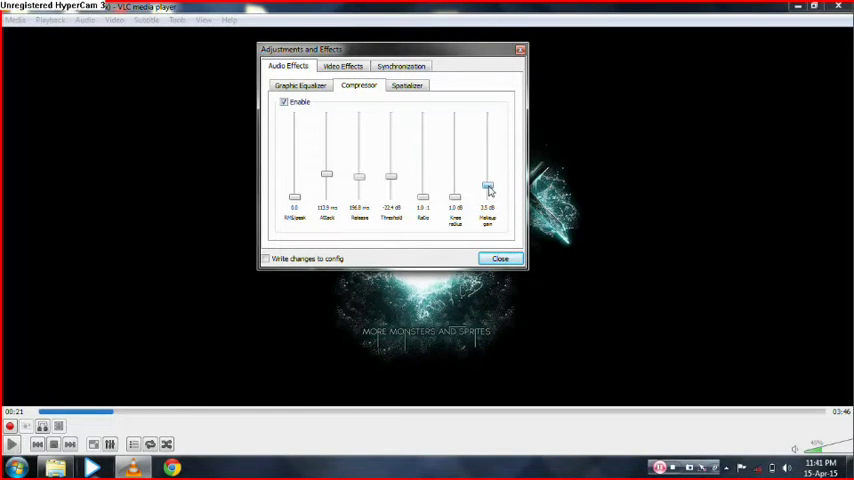
left_click(284, 103)
left_click(300, 85)
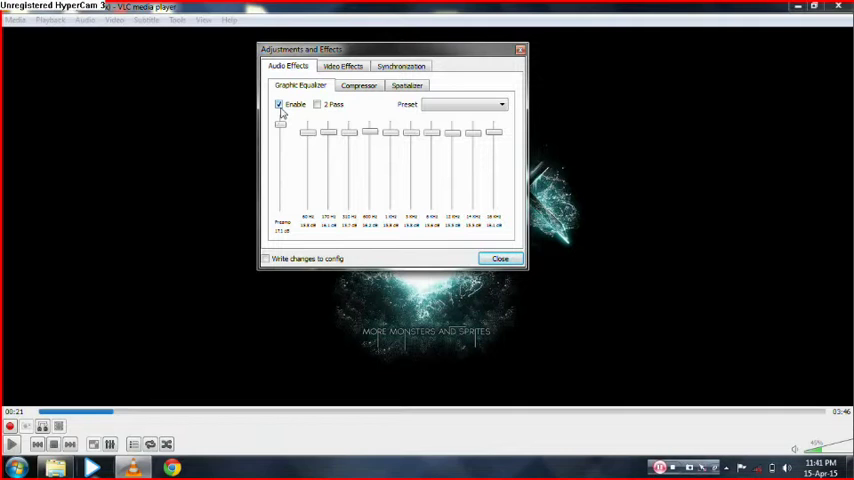
Close the effects window and play the track on, pausing at 01:11.
left_click(499, 258)
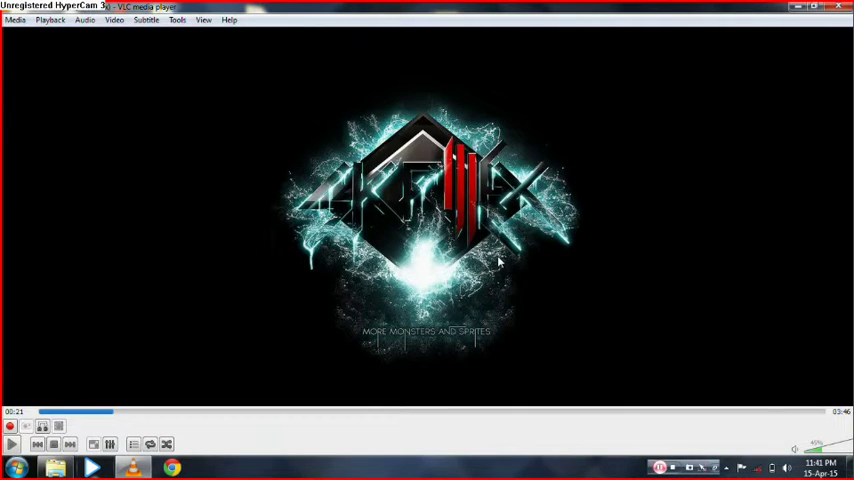
key("space")
key("space")
key("space")
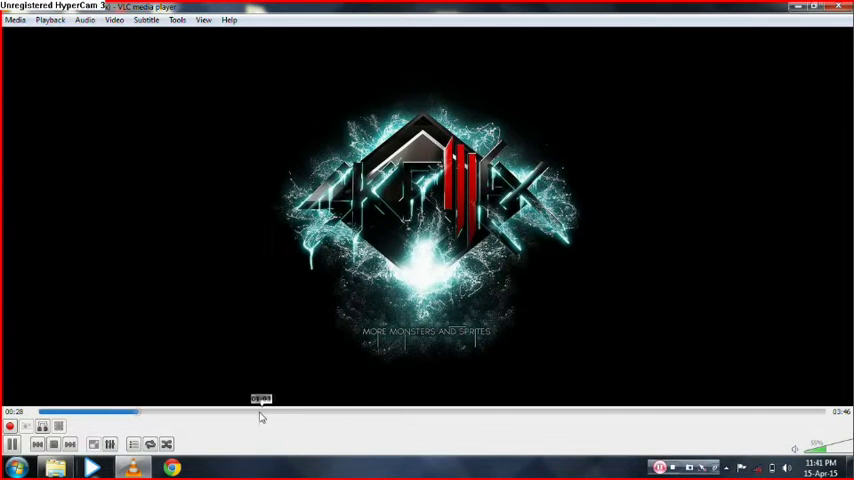
scroll(261, 415, "up", 5)
scroll(261, 415, "up", 3)
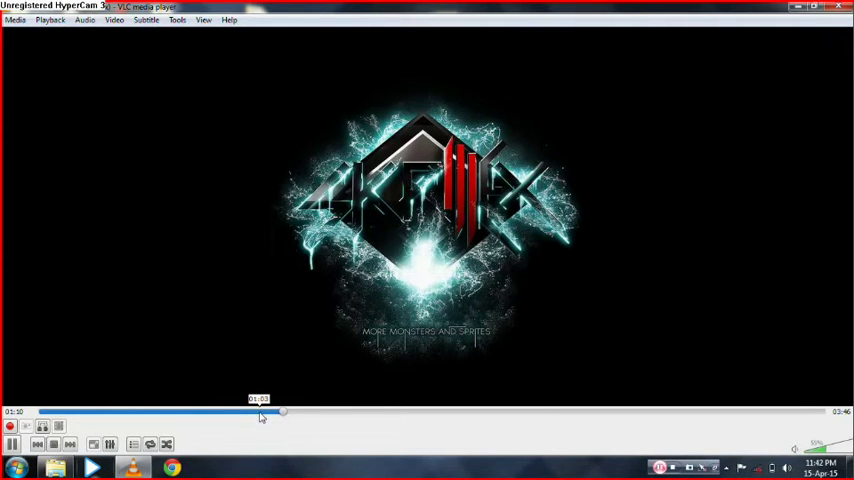
key("space")
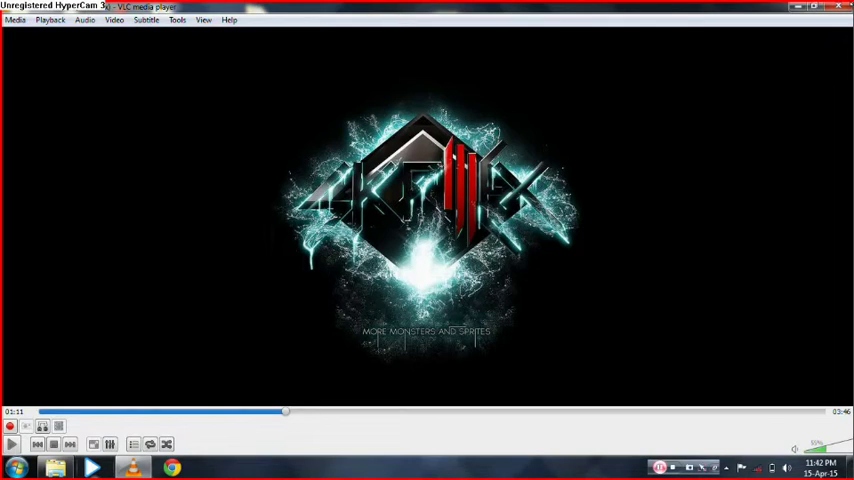